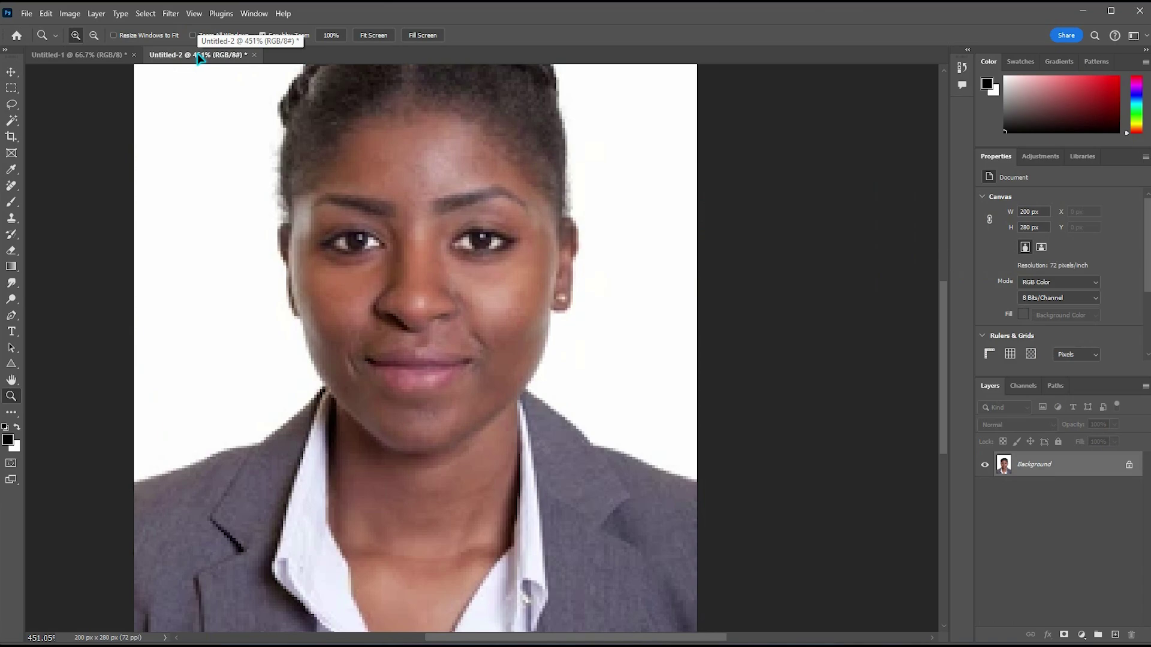
mouse_move(385, 251)
left_mouse_down()
mouse_move(442, 288)
mouse_move(390, 235)
left_mouse_up()
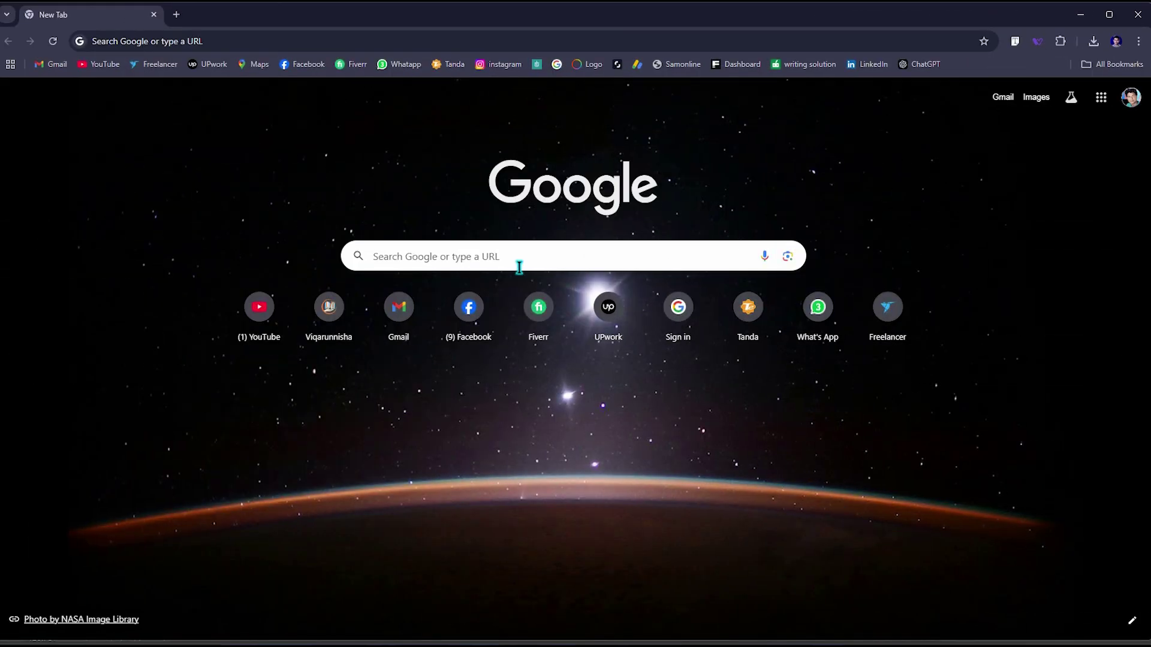
- Switch to the browser and search Google for picsart
left_click(518, 262)
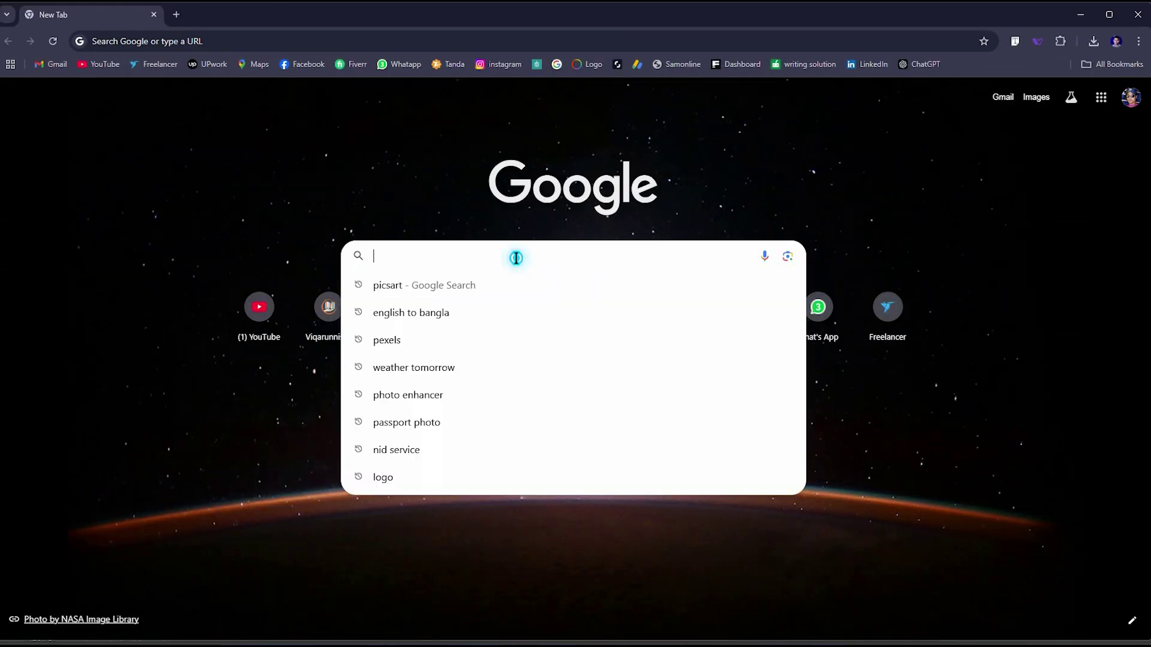
type("p")
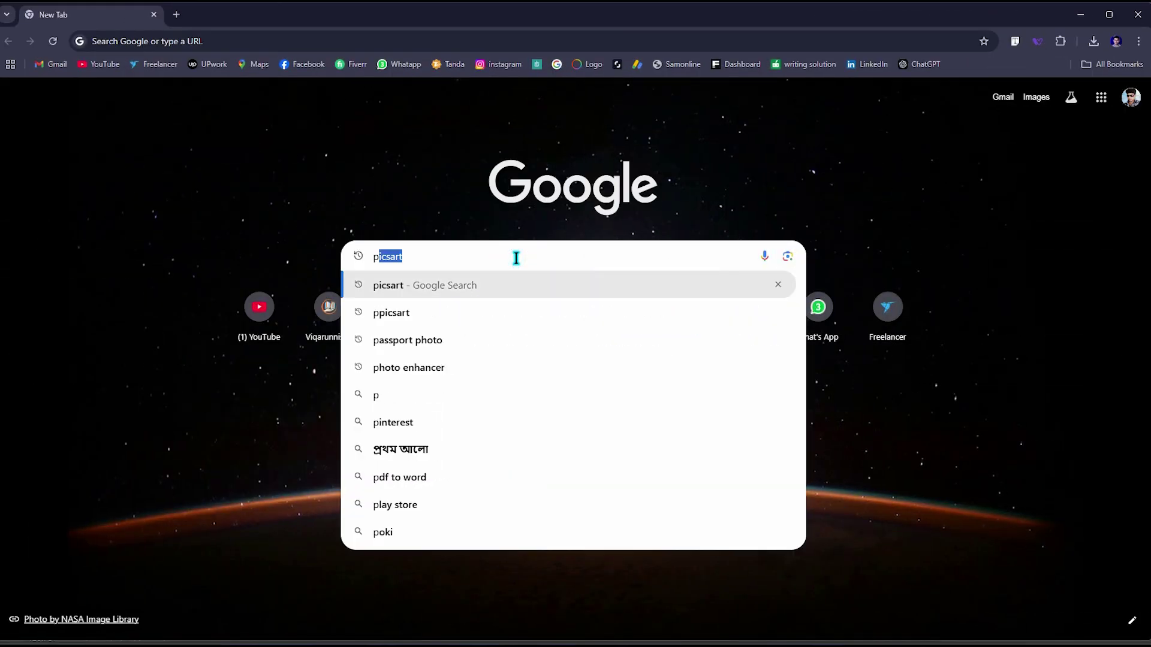
type("icsart")
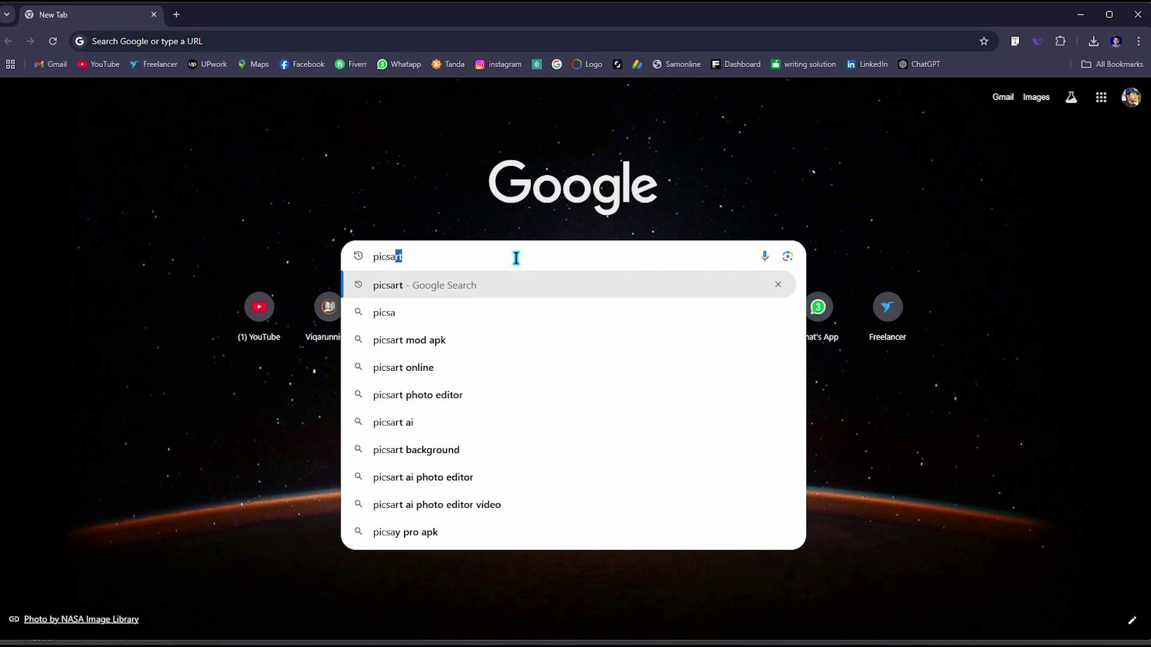
left_click(574, 284)
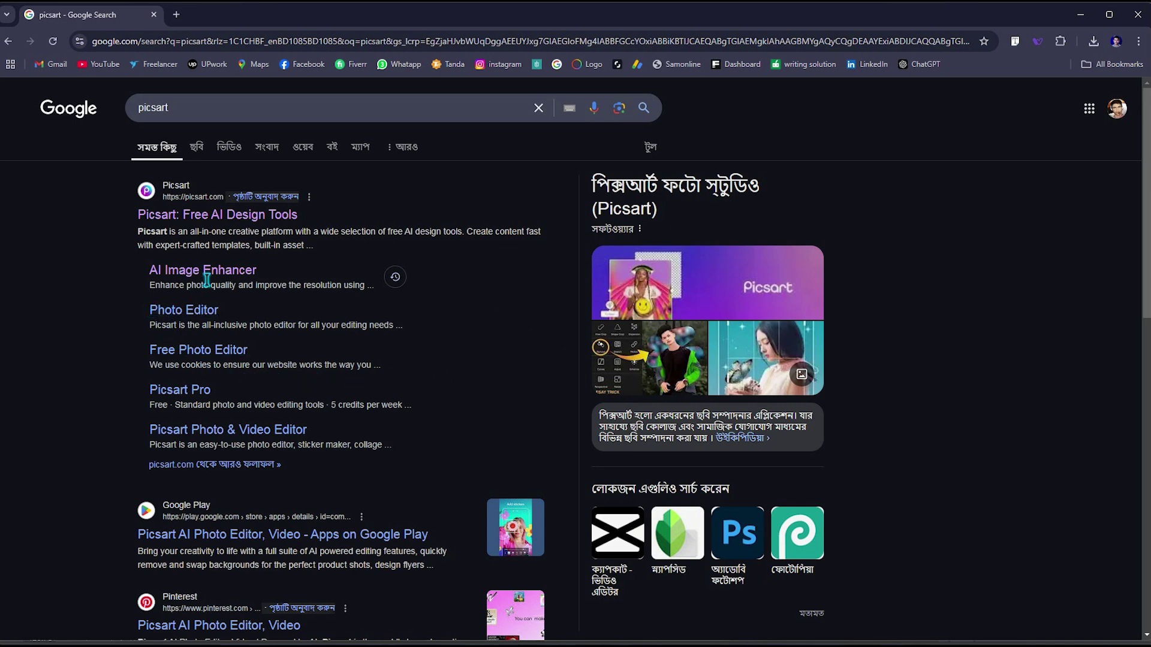
- Open Picsart's AI Image Enhancer page from the search results
left_click_drag(259, 271, 139, 280)
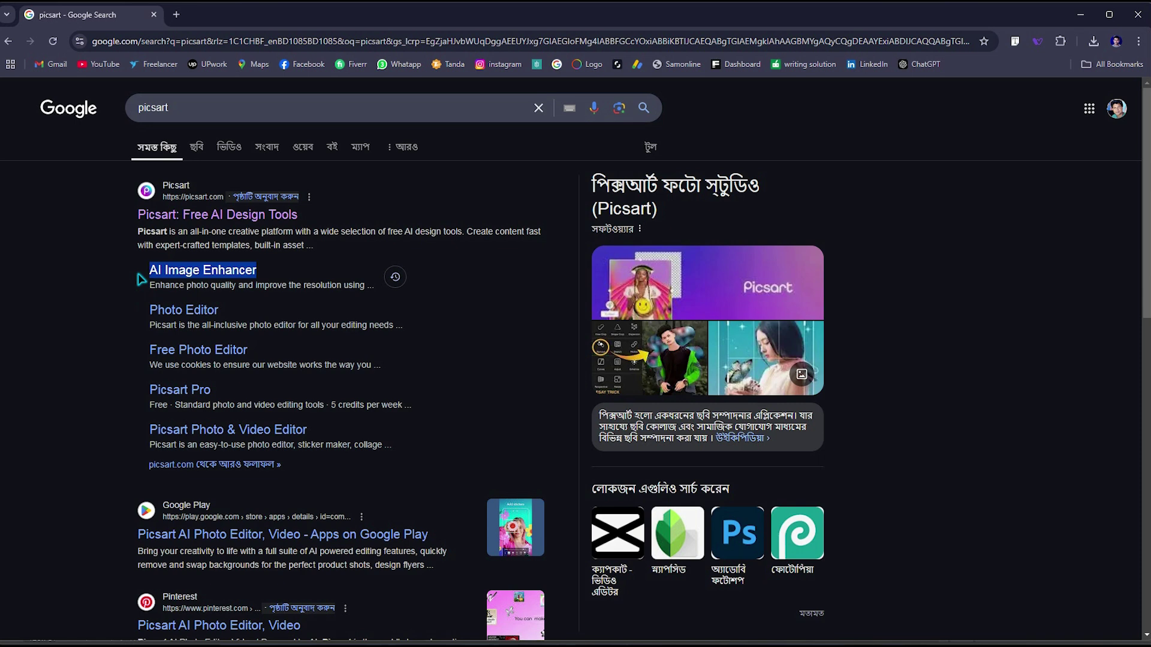
left_click(282, 270)
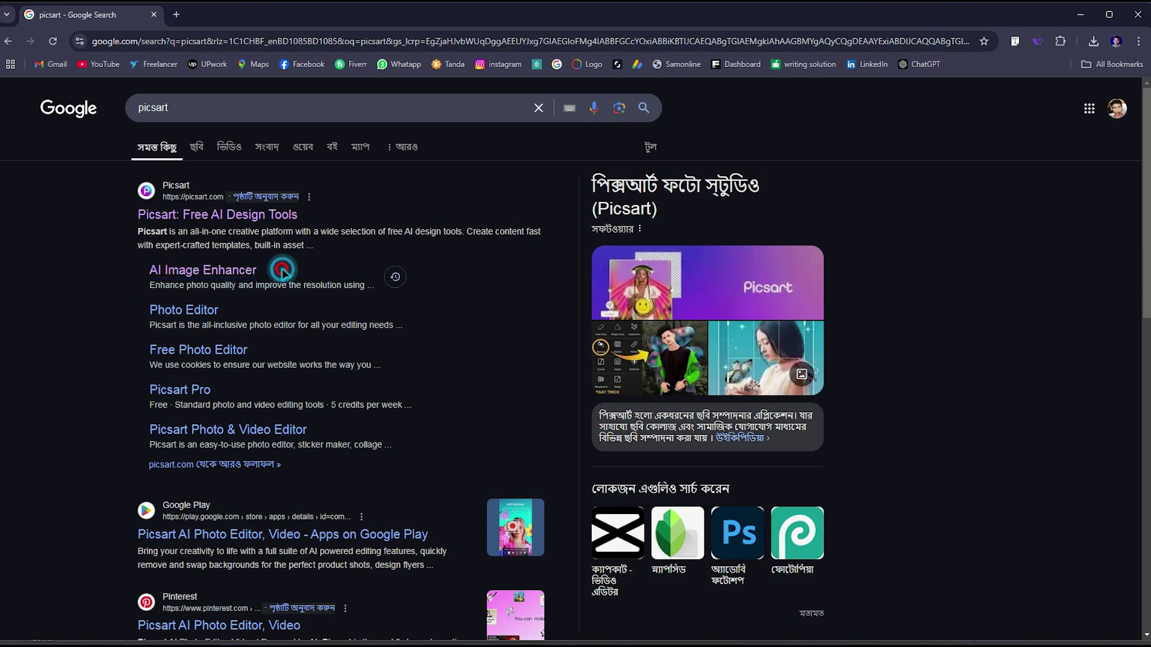
left_click(202, 275)
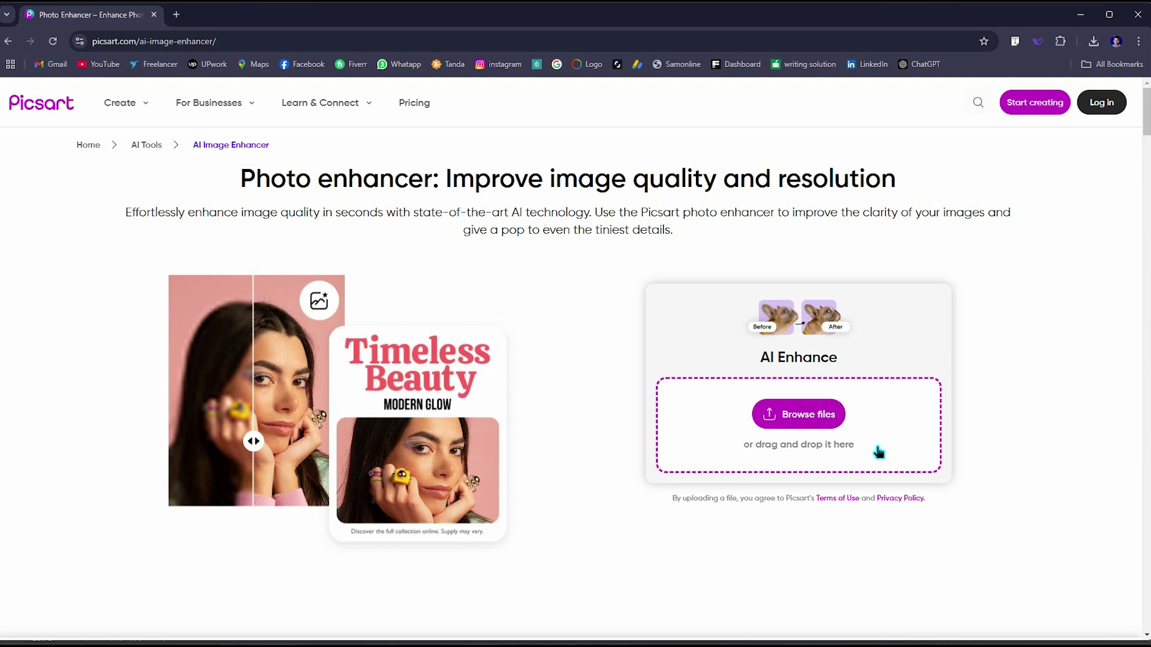
- Upload Untitled-1.jpg from the Desktop to the AI Enhance tool
left_click(811, 420)
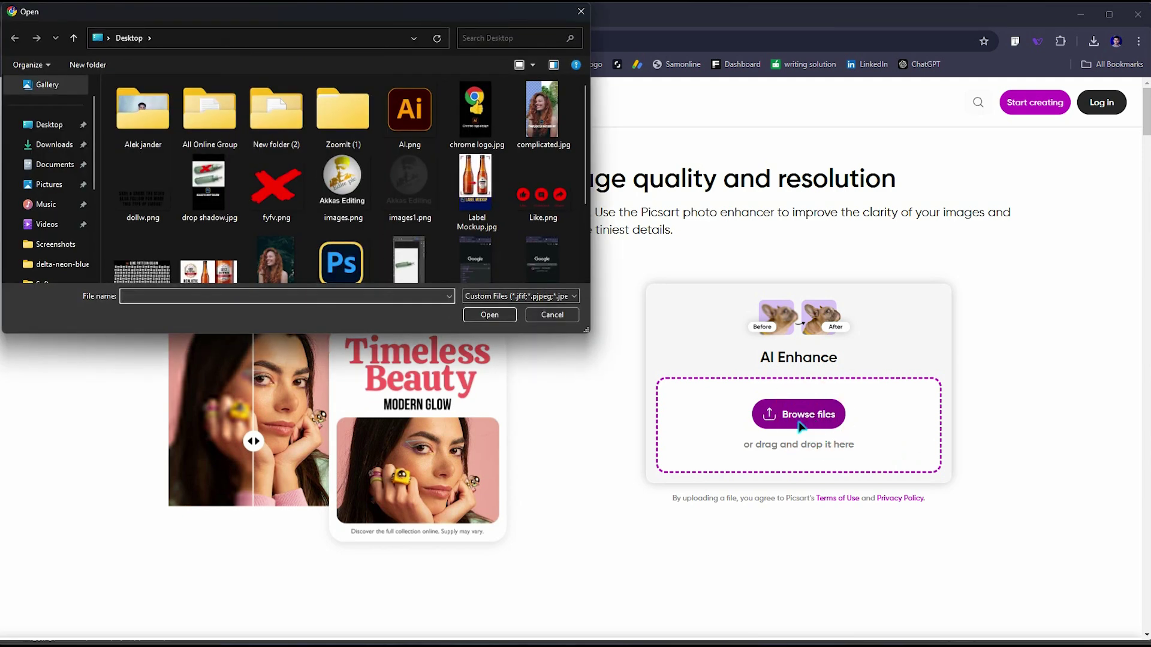
scroll(412, 256, "down", 1)
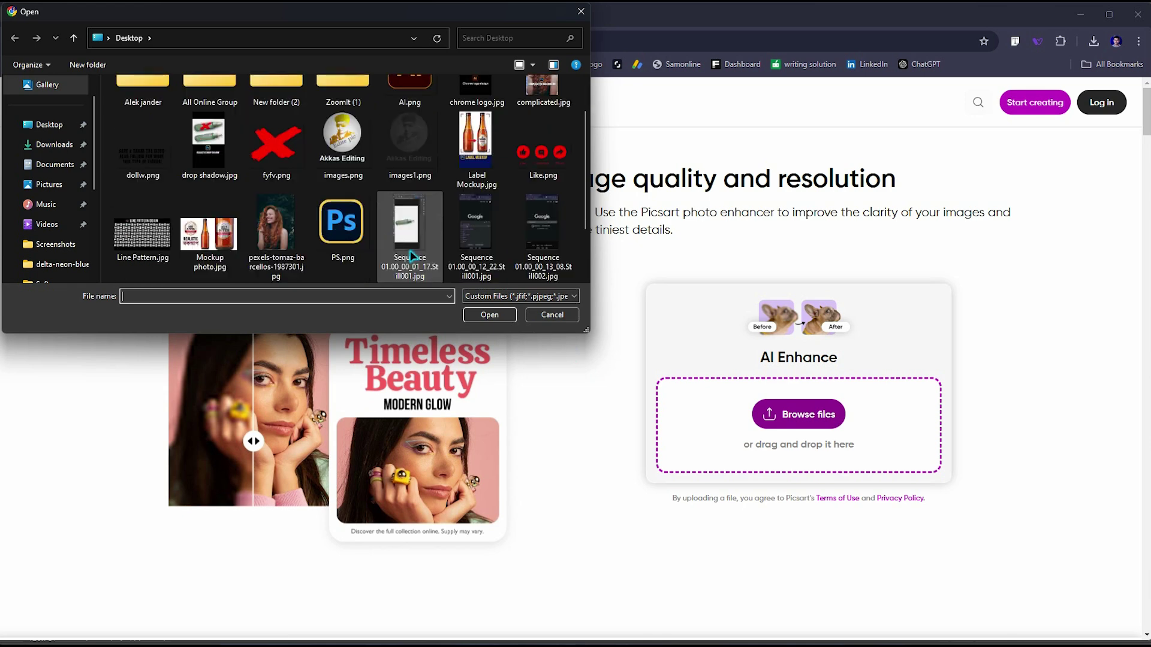
scroll(411, 255, "down", 2)
left_click(191, 251)
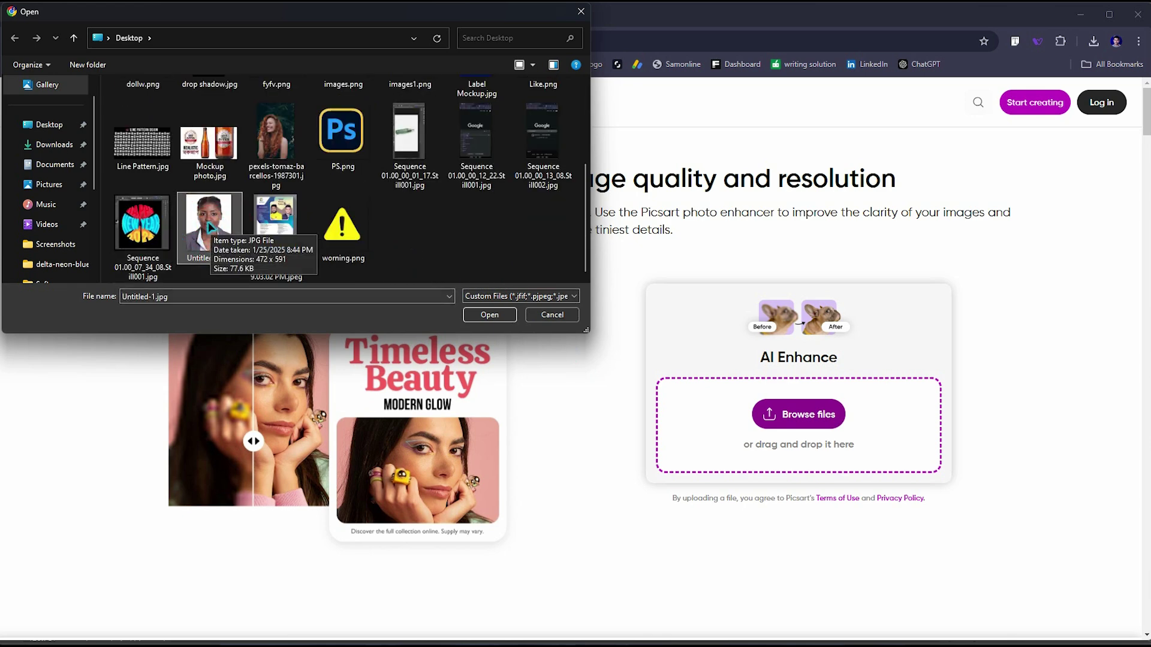
left_click(486, 316)
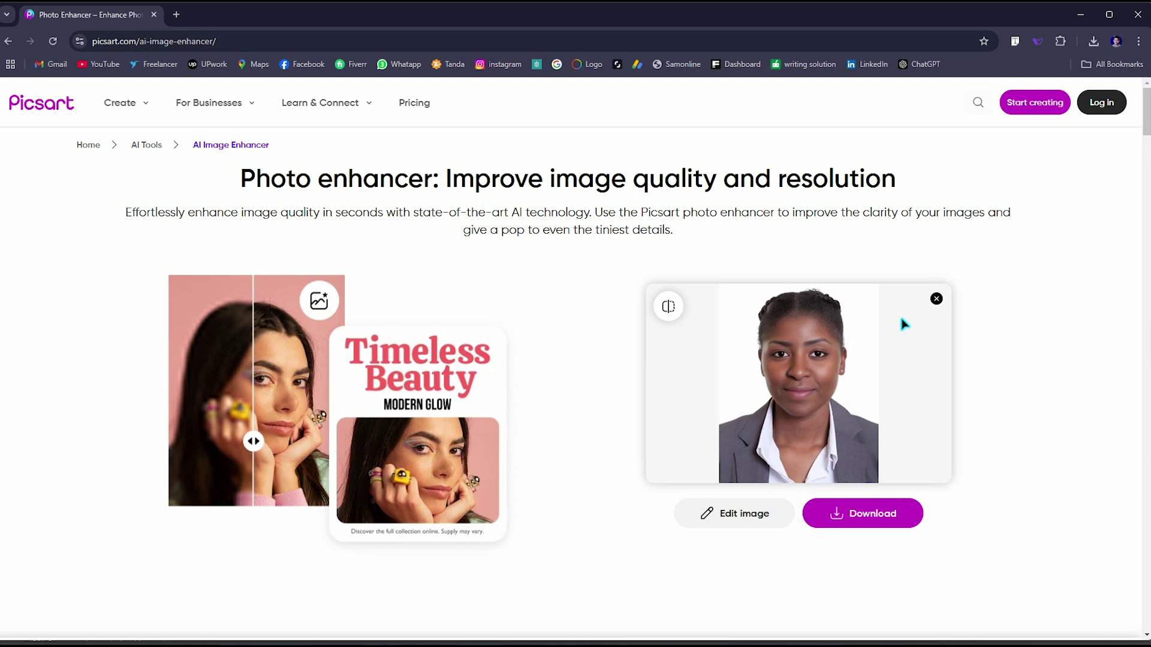
- Download the enhanced portrait as the low-res image, 944 x 1182 px
left_click(886, 522)
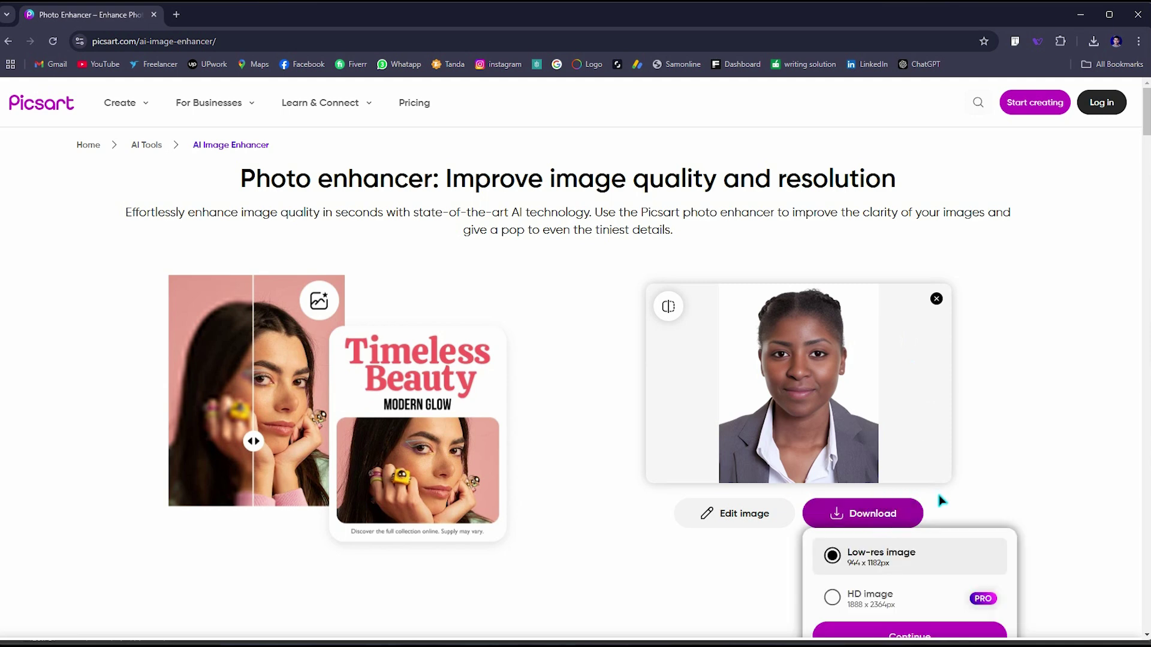
scroll(947, 497, "down", 4)
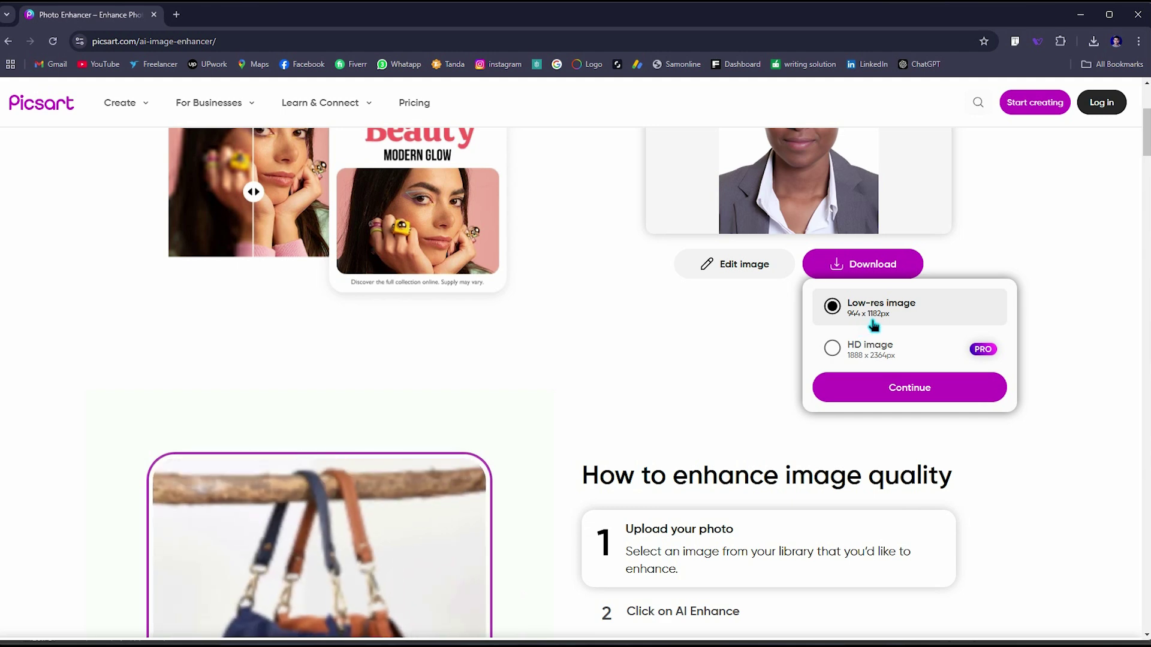
left_click(911, 390)
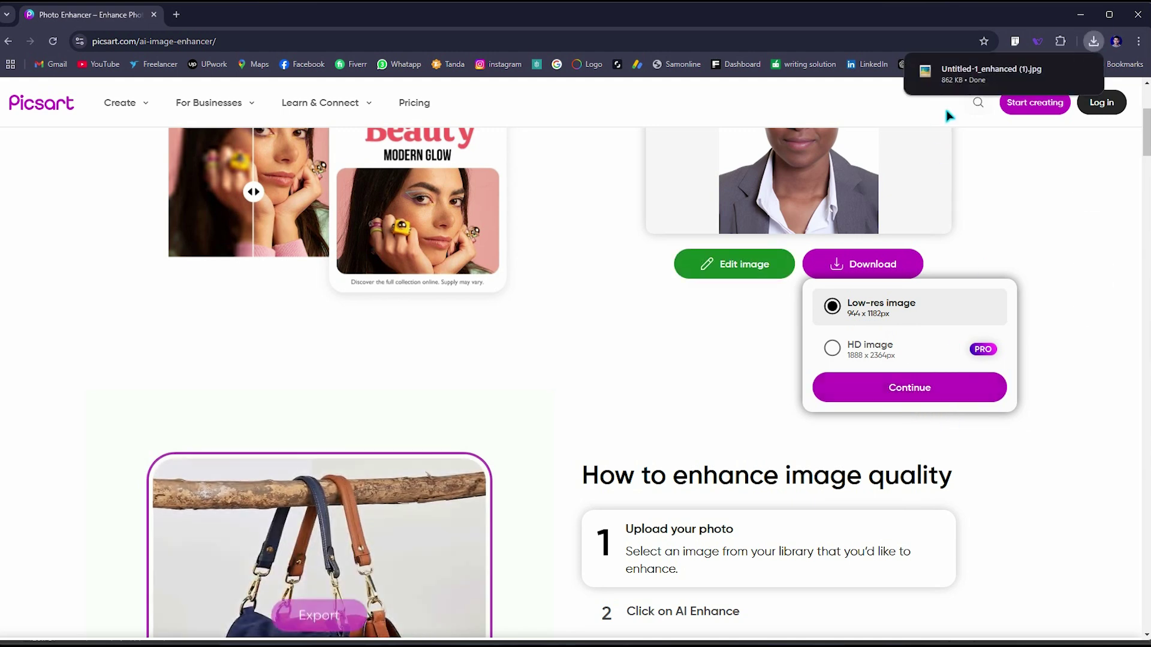
- Open the downloaded enhanced portrait in the image viewer and examine the facial detail up close
left_click(962, 69)
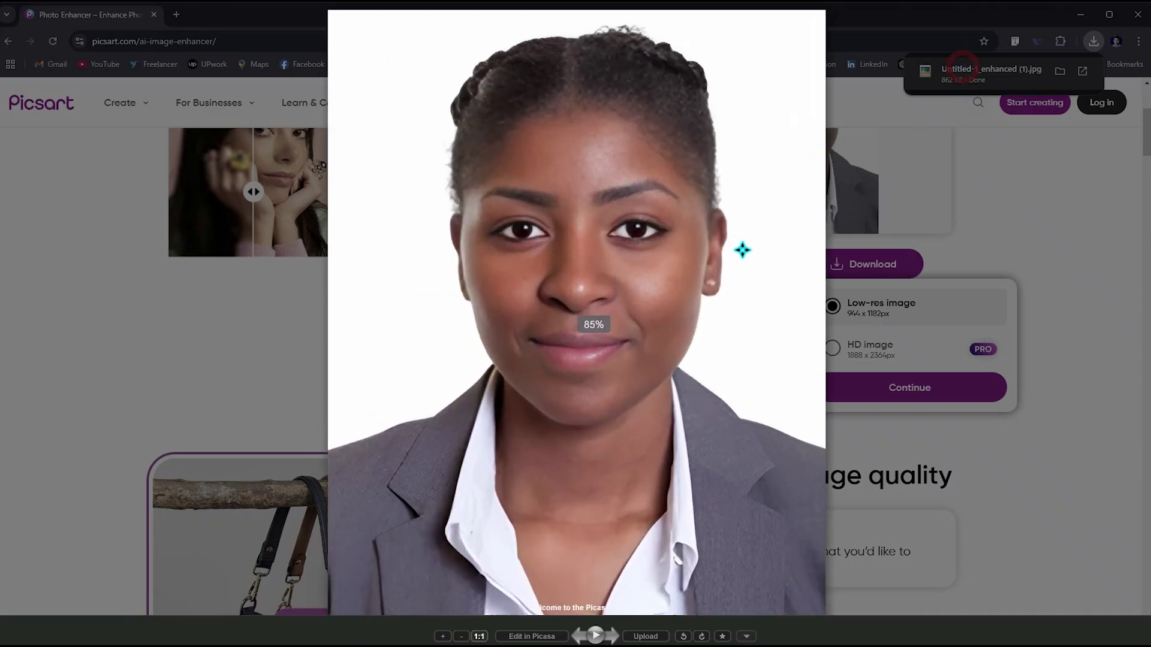
scroll(742, 249, "up", 5)
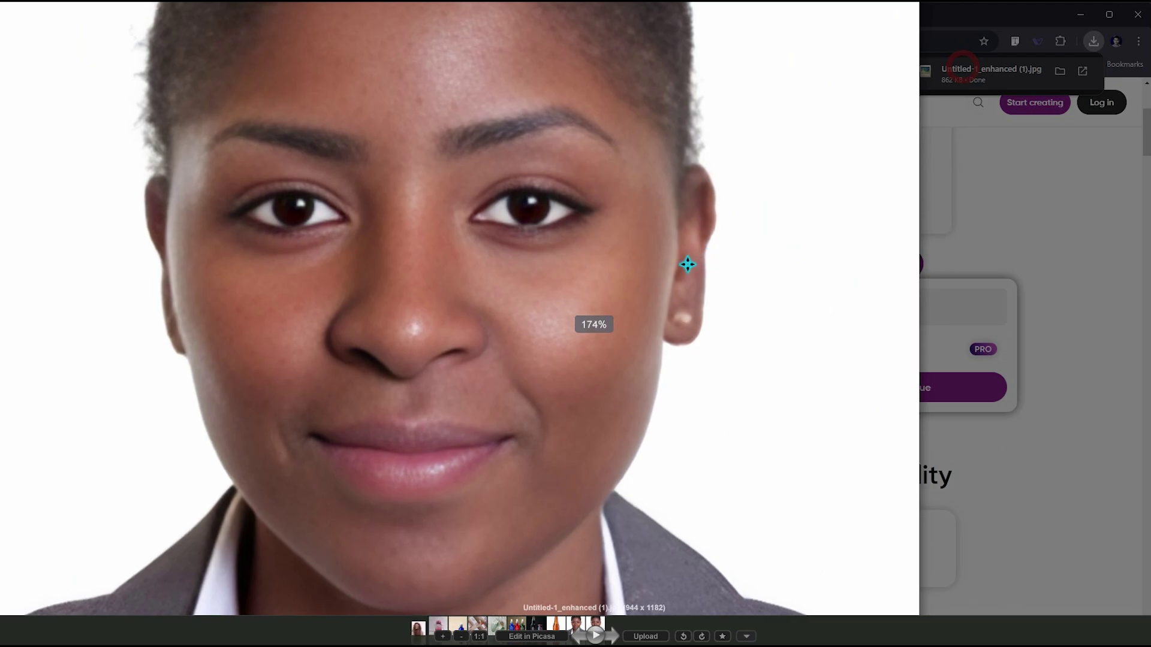
scroll(687, 265, "down", 5)
- Open the downloaded Untitled-1_enhanced (1).jpg in Photoshop and compare it with the Untitled-2 portrait
left_click(1094, 41)
left_click_drag(991, 96, 839, 542)
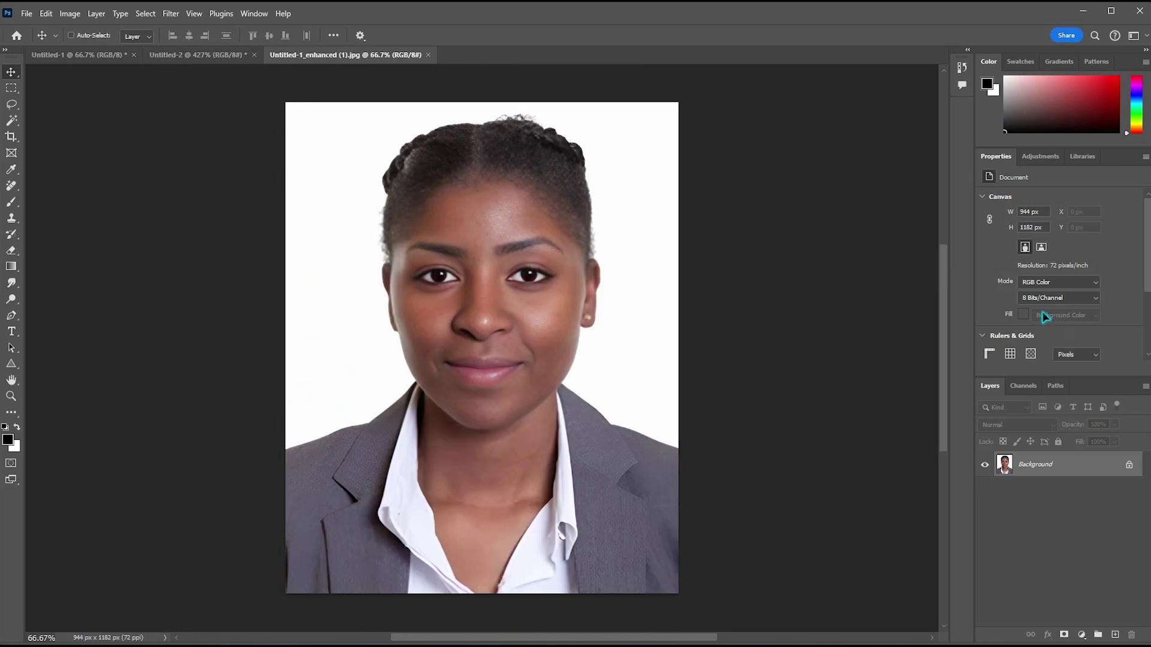
left_click(210, 58)
left_click(291, 55)
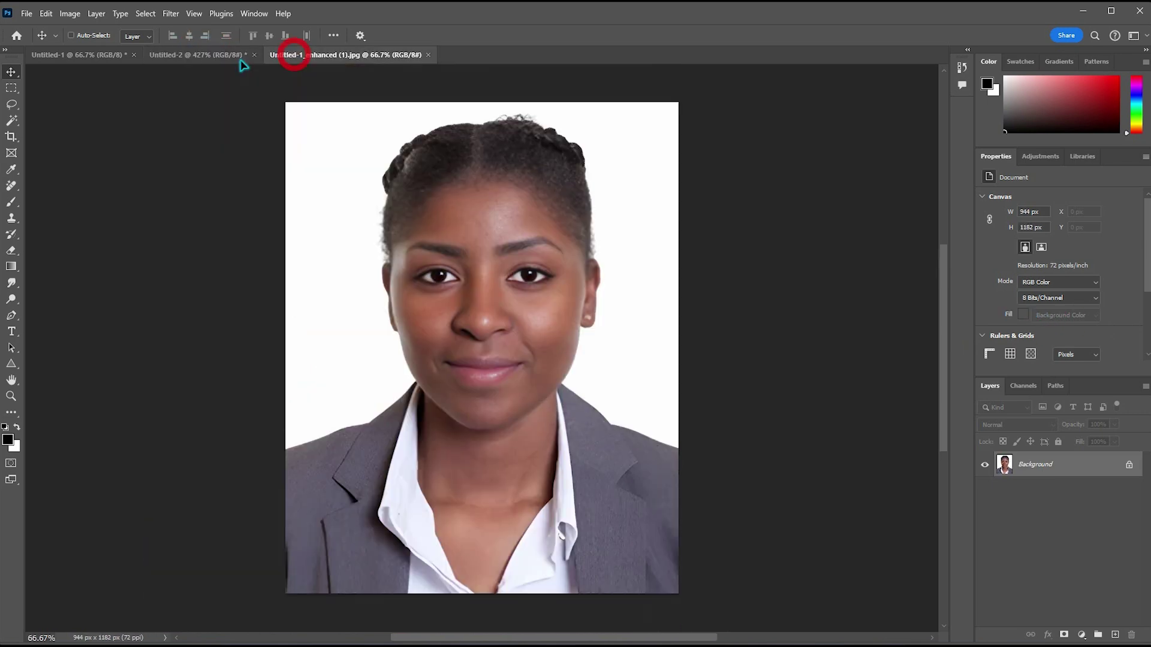
left_click(189, 54)
left_click(347, 54)
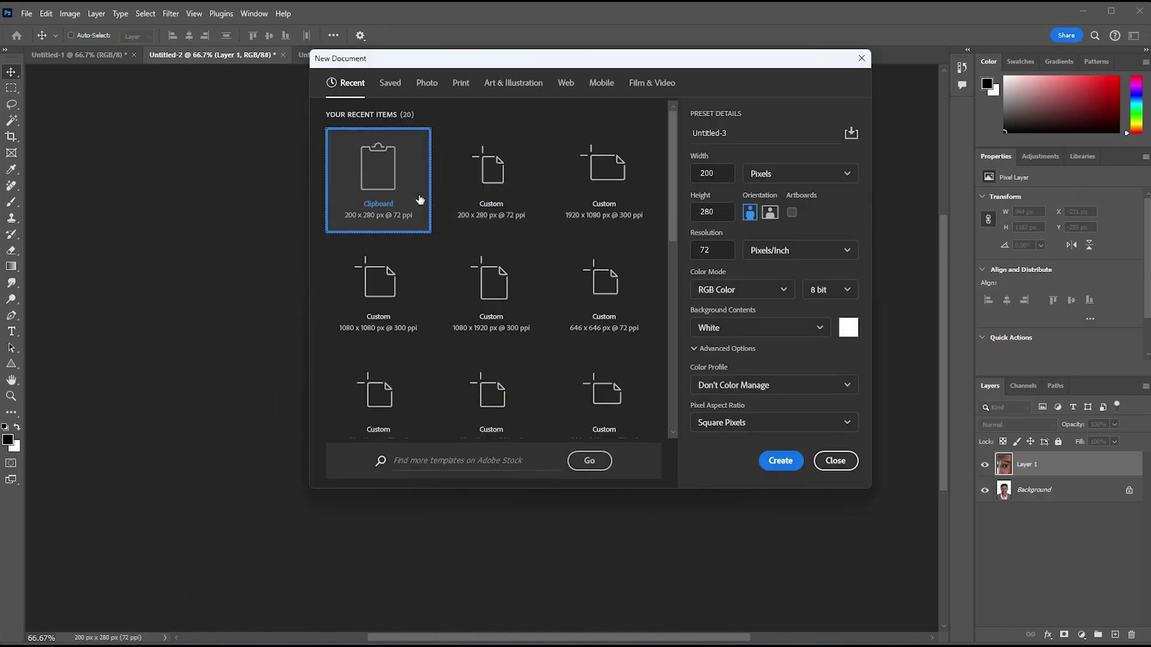
- Create a 1920 x 1080 px document at 300 ppi and place the enhanced portrait on the right half of its canvas
left_click(599, 174)
left_click(780, 461)
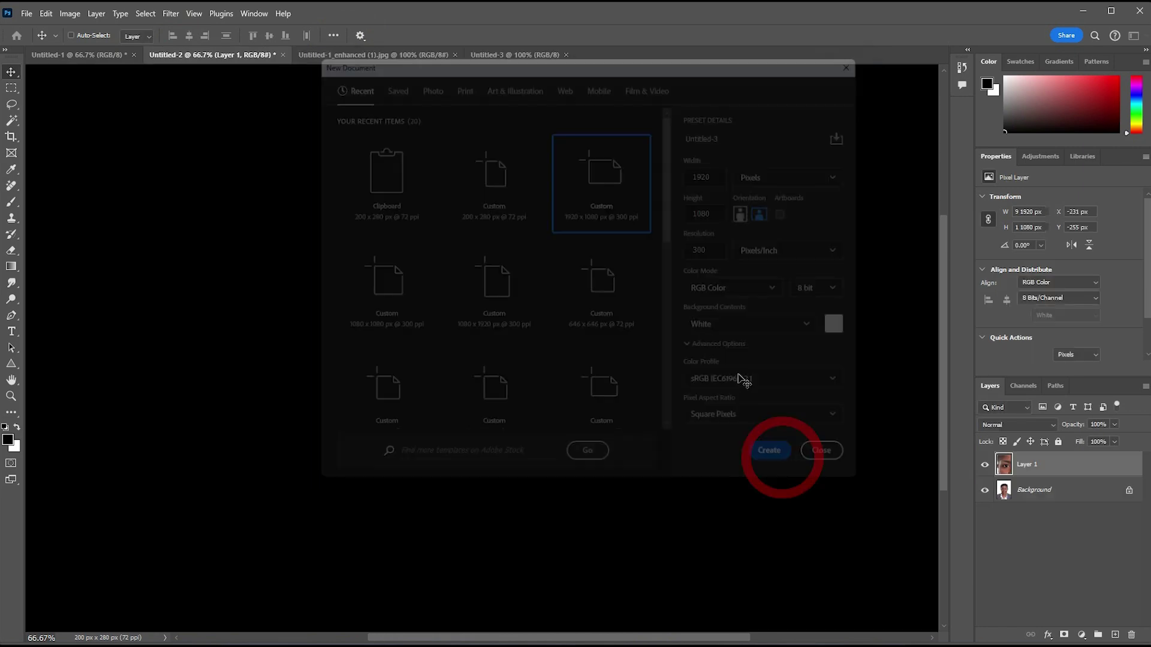
left_click(346, 55)
left_click_drag(458, 264, 700, 340)
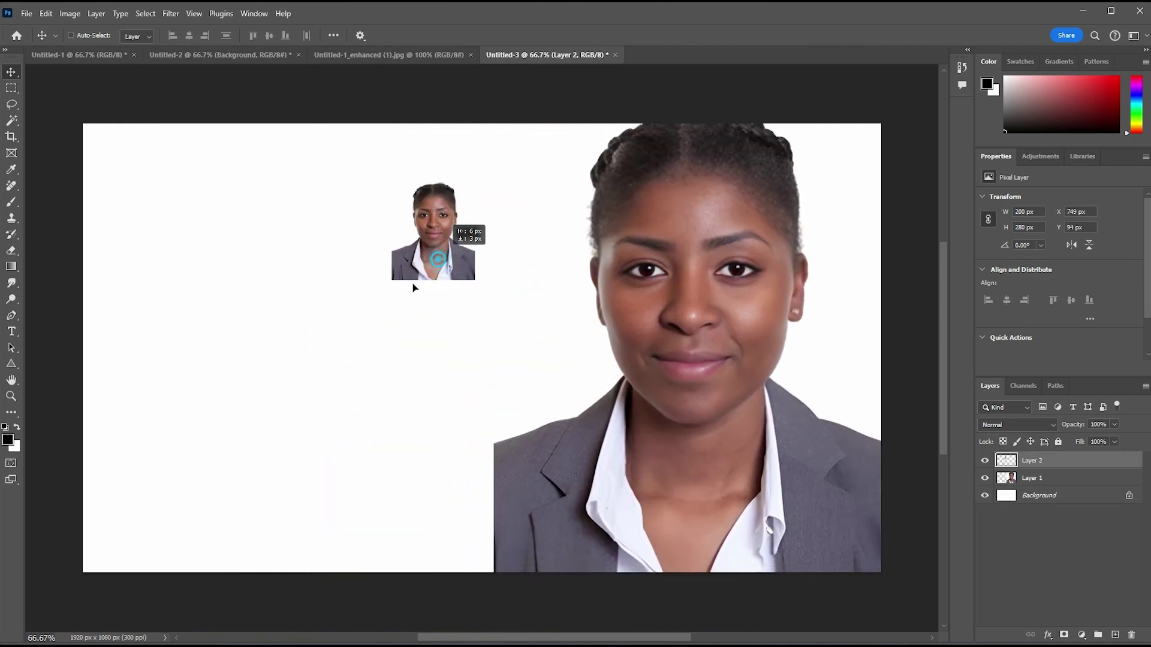
- Scale the small original portrait to about 1088 x 1524 px beside the enhanced one, and select the enhanced portrait's layer
left_click_drag(411, 283, 629, 601)
key("ctrl+t")
key("Return")
left_click(726, 322, "ctrl")
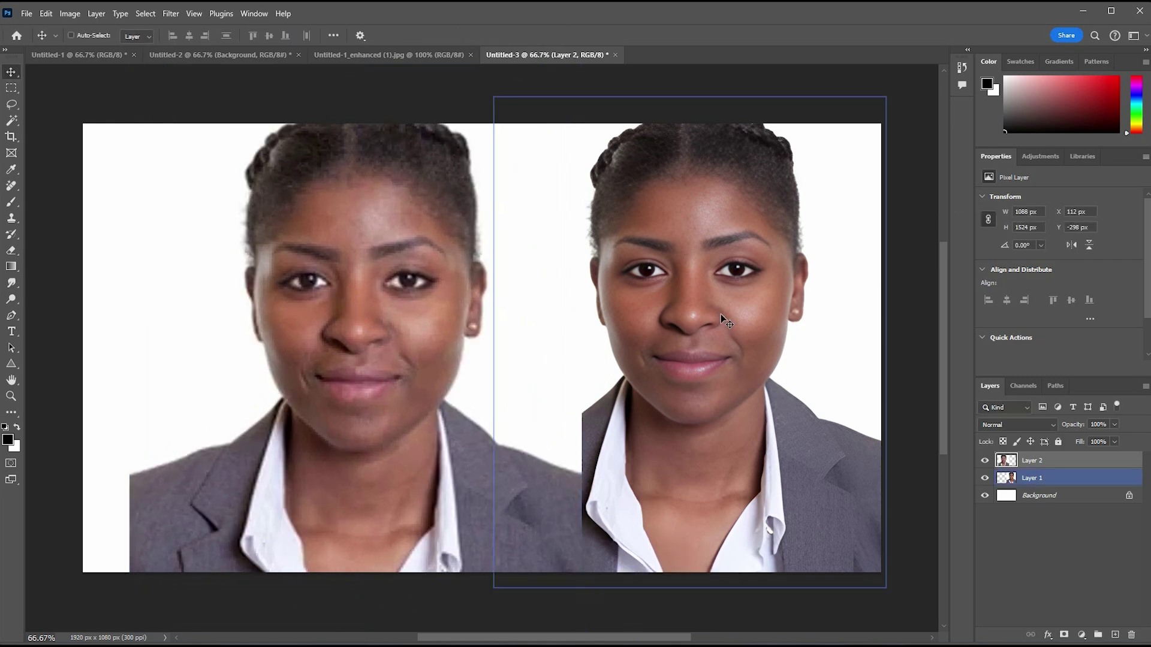